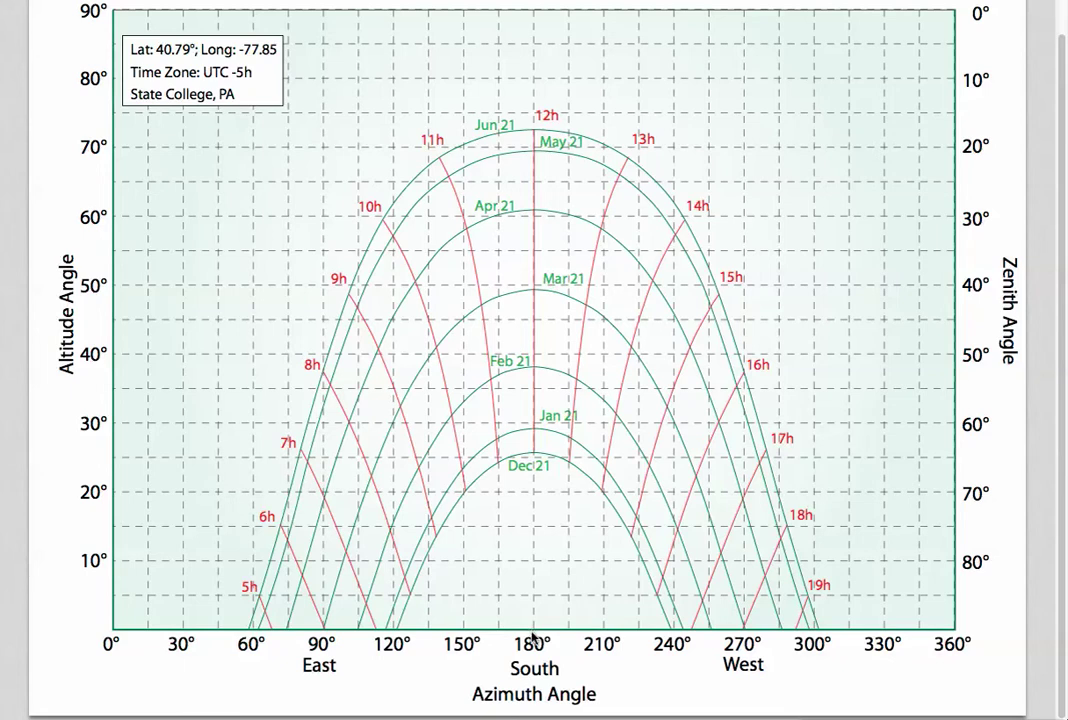
Mark blue points on the sun path at 180°/41°, 245°/20° and 262°/11°.
left_click(534, 349)
left_click(687, 487)
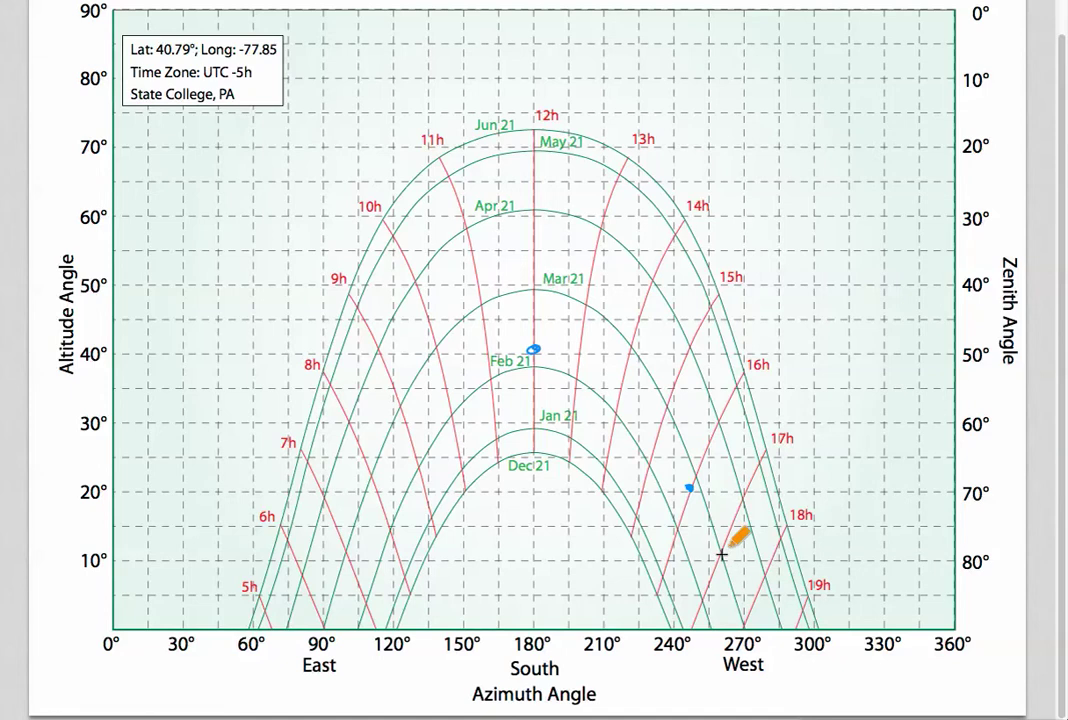
left_click(723, 550)
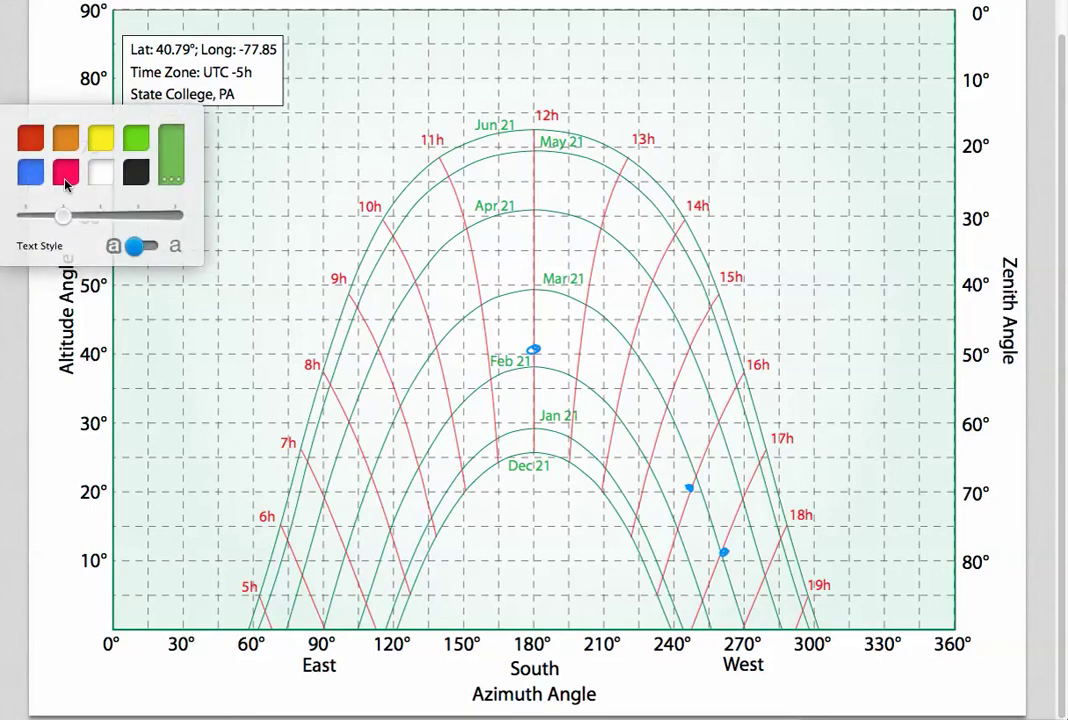
left_click(65, 178)
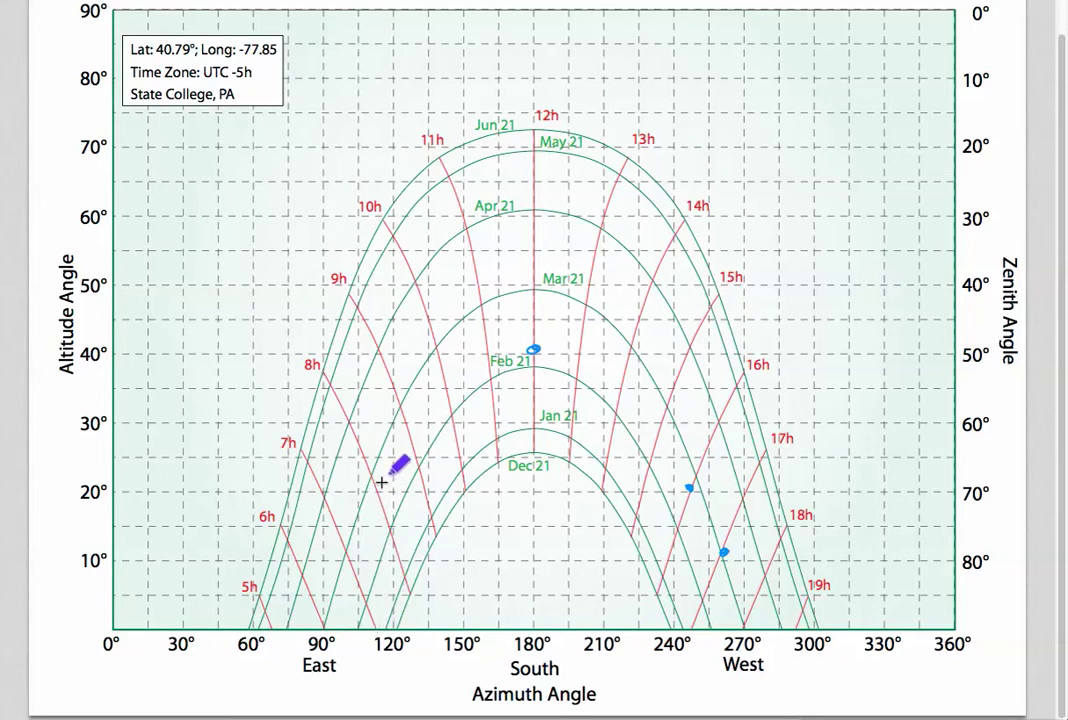
Add pink points at 115°/21° and over the blue 180° and 245° points.
left_click(381, 484)
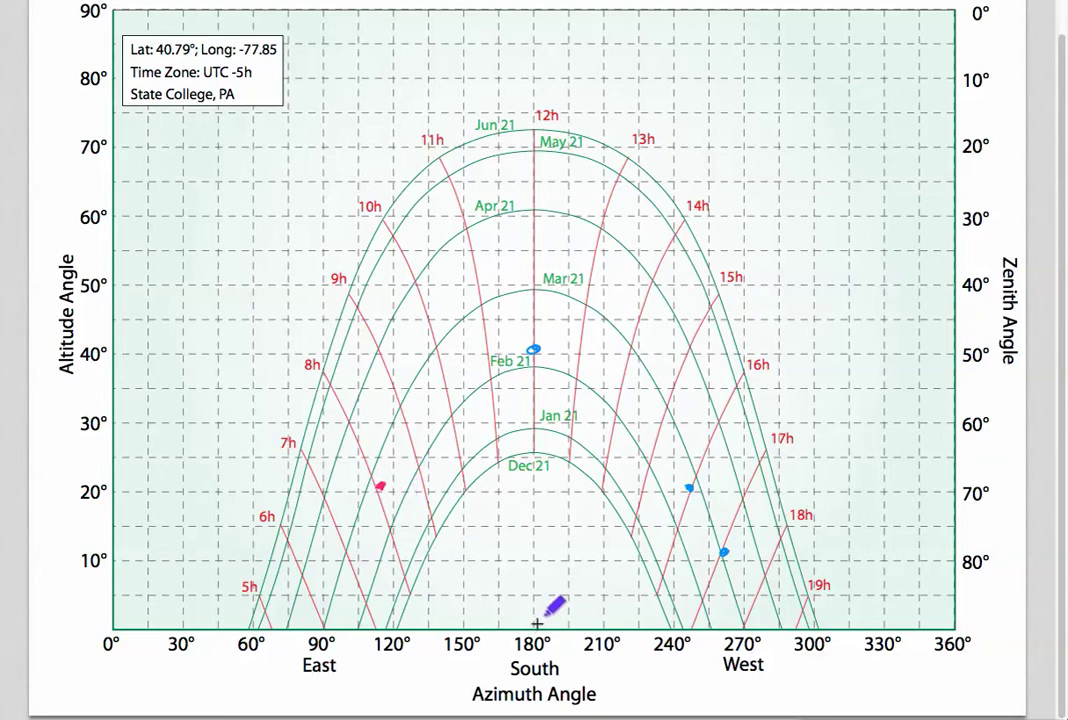
left_click(533, 347)
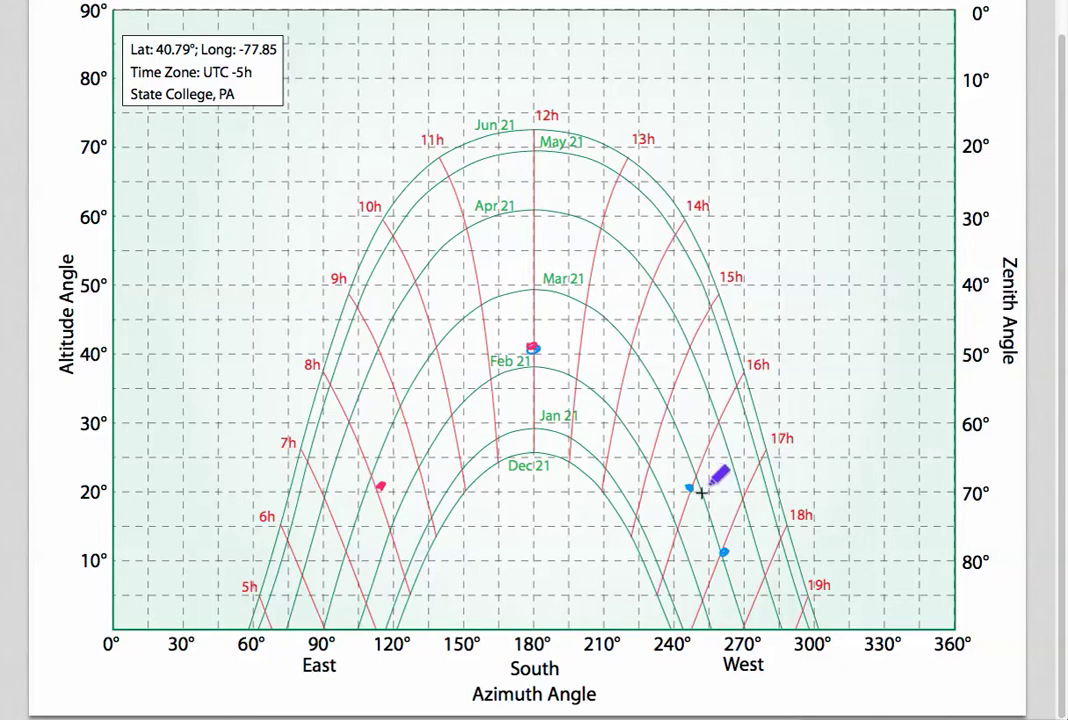
left_click(690, 488)
left_click(5, 180)
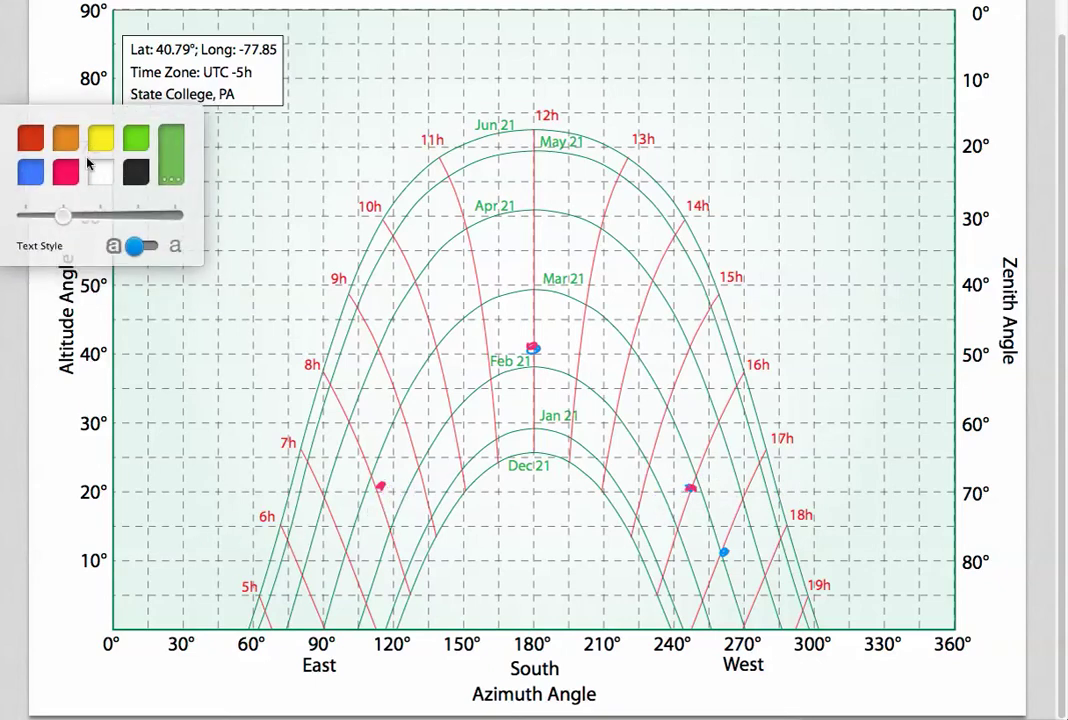
In green, mark points near 100°/11° and 113°/21° on the east side.
left_click(31, 139)
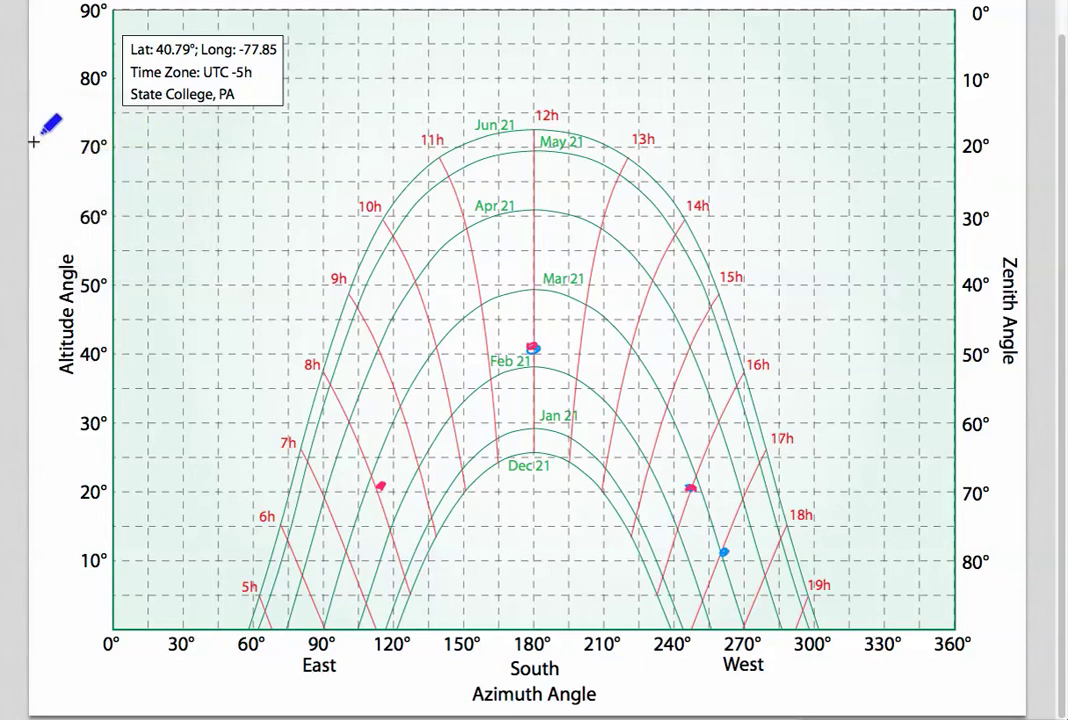
left_click(138, 137)
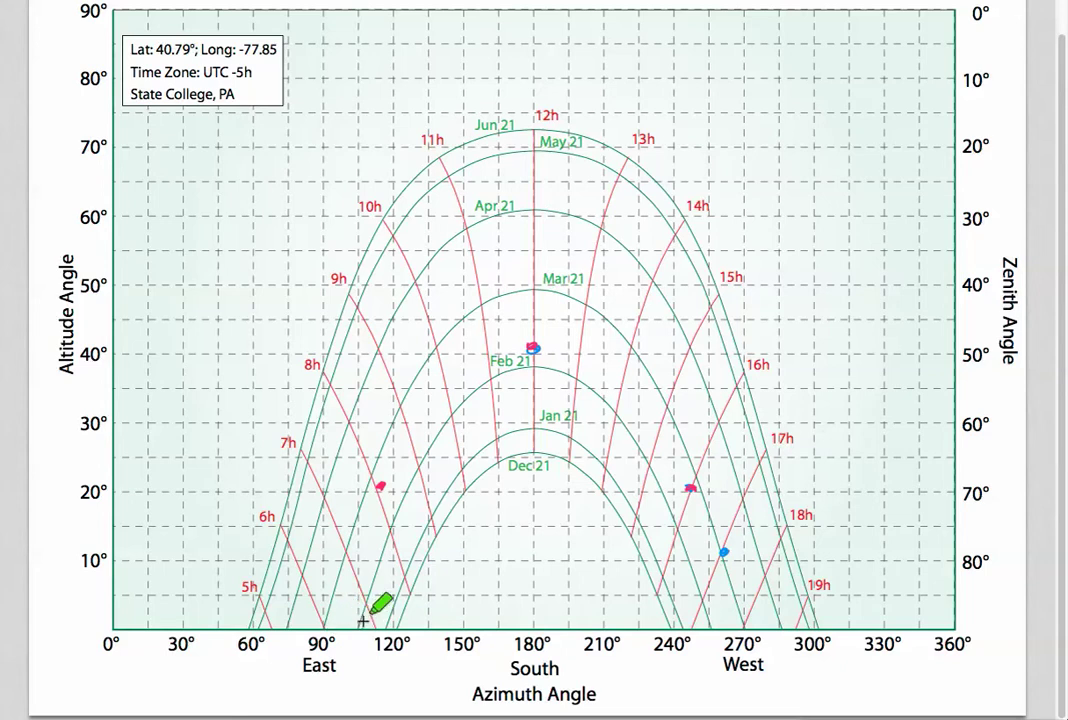
left_click(350, 553)
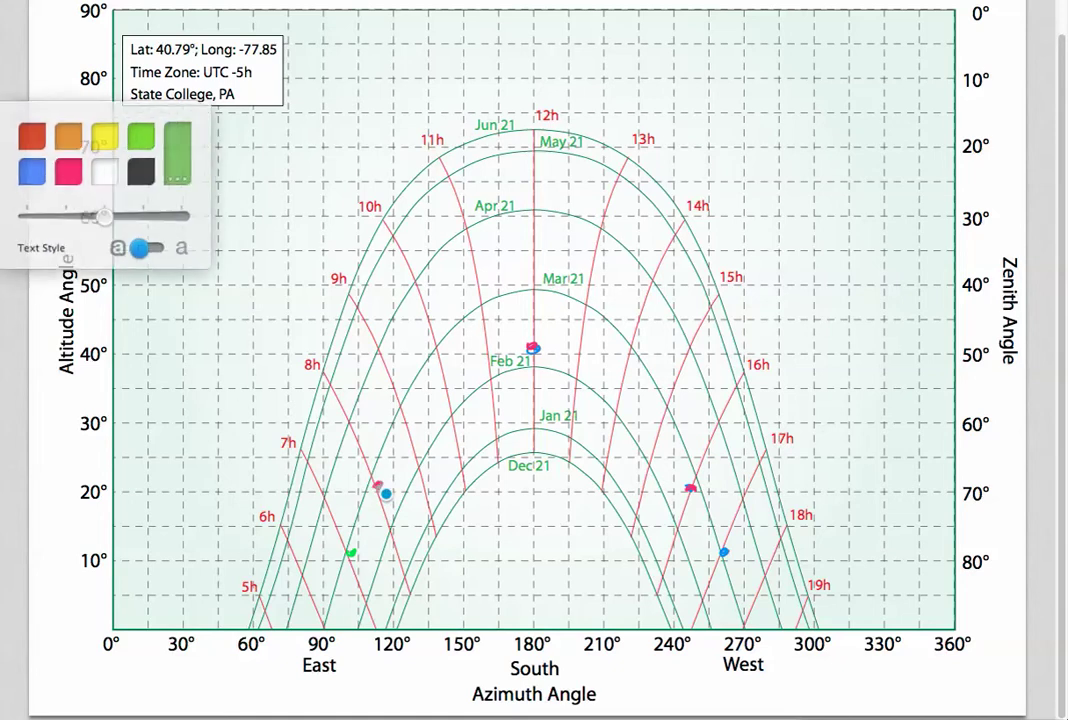
left_click(125, 132)
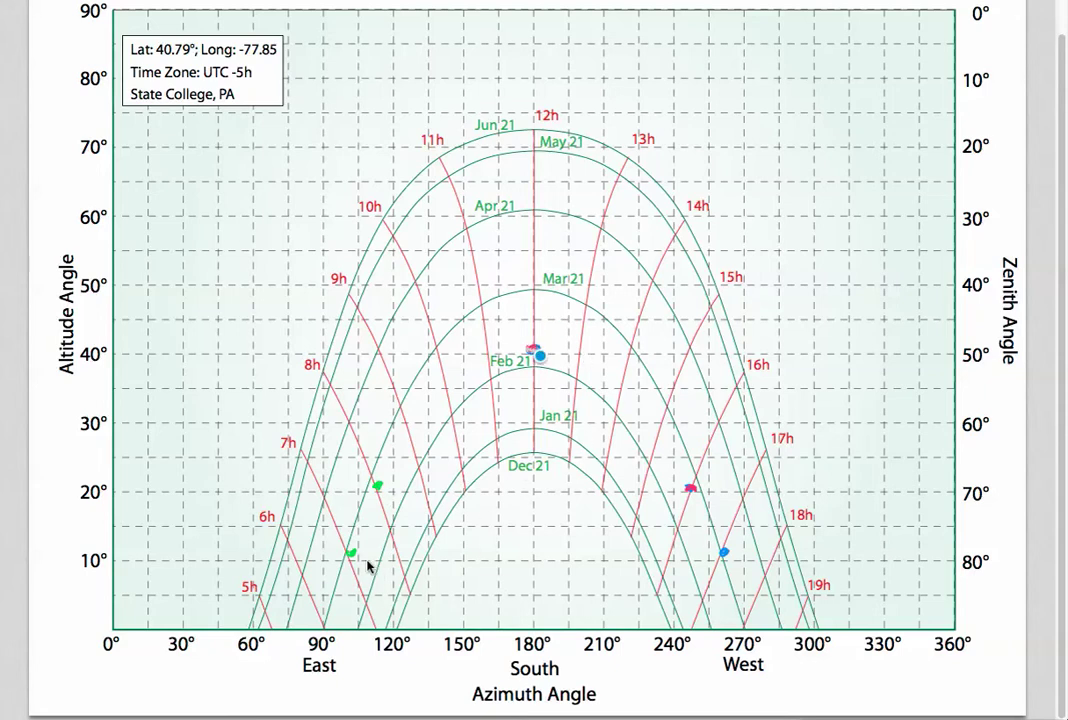
mouse_move(12, 204)
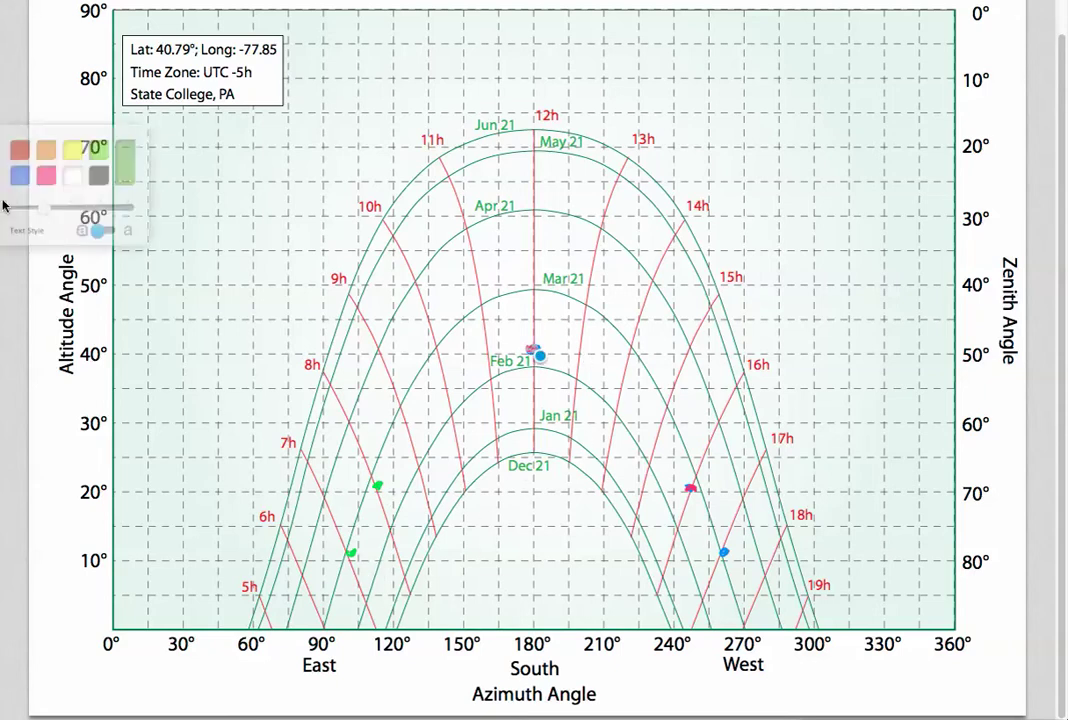
left_click(133, 172)
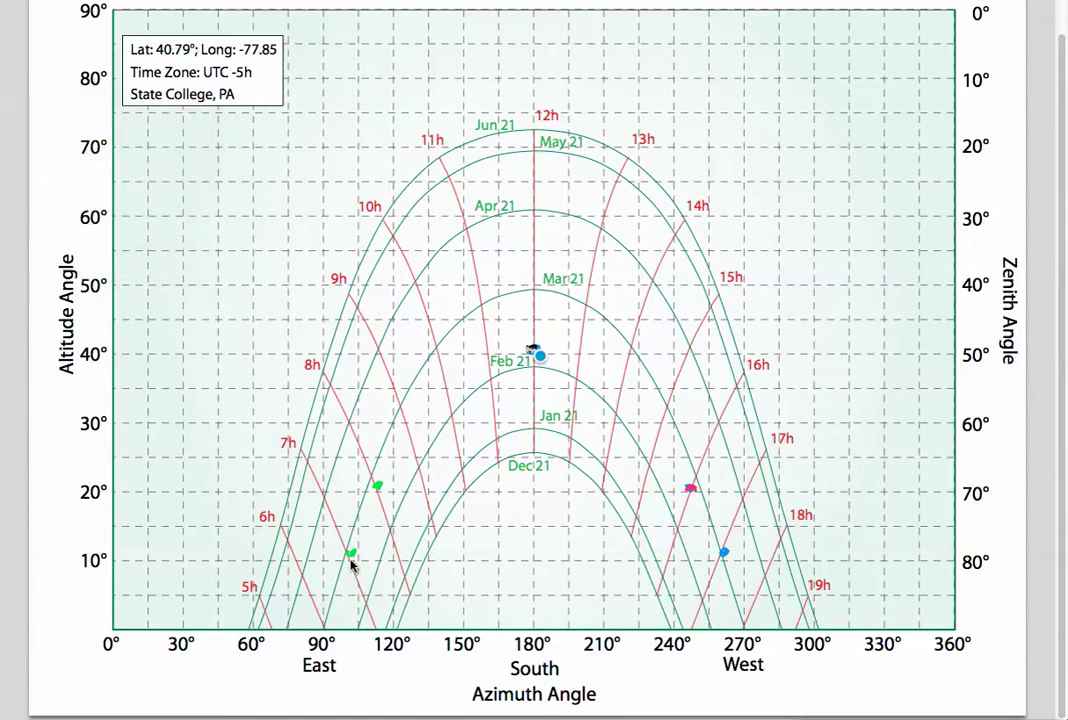
Draw a black outline from the east points up through 180° and down to the west points.
mouse_move(350, 562)
left_mouse_down()
mouse_move(355, 615)
mouse_move(353, 603)
left_mouse_up()
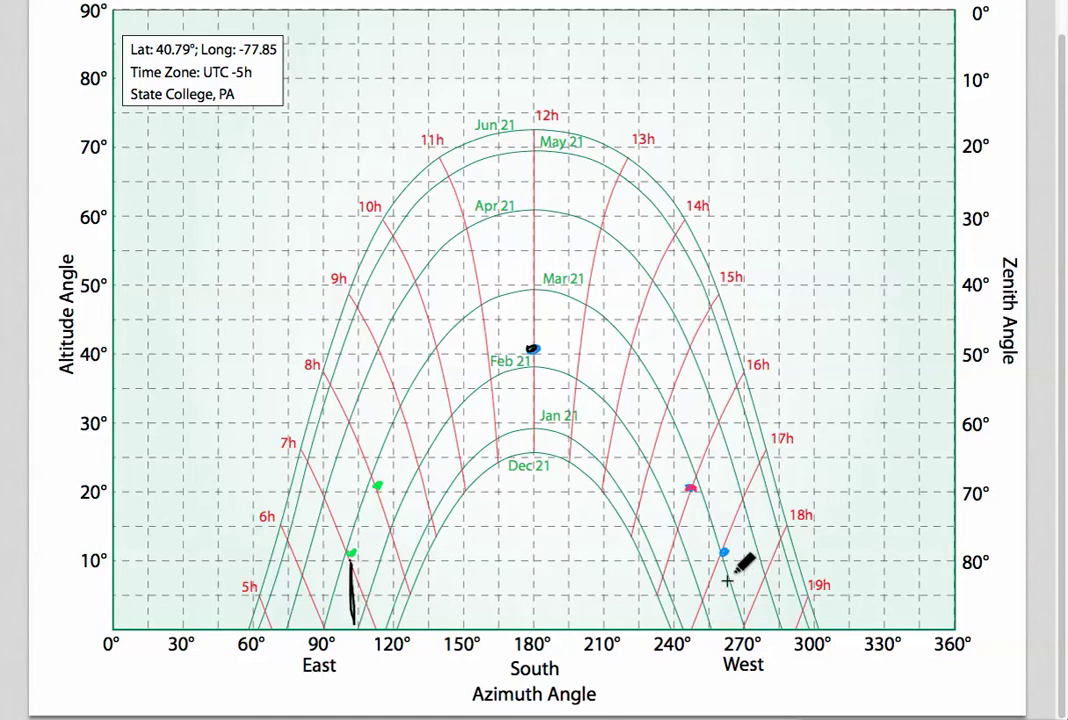
mouse_move(726, 563)
left_mouse_down()
mouse_move(737, 625)
mouse_move(729, 563)
mouse_move(726, 620)
mouse_move(729, 563)
mouse_move(724, 626)
left_mouse_up()
key("ctrl+z")
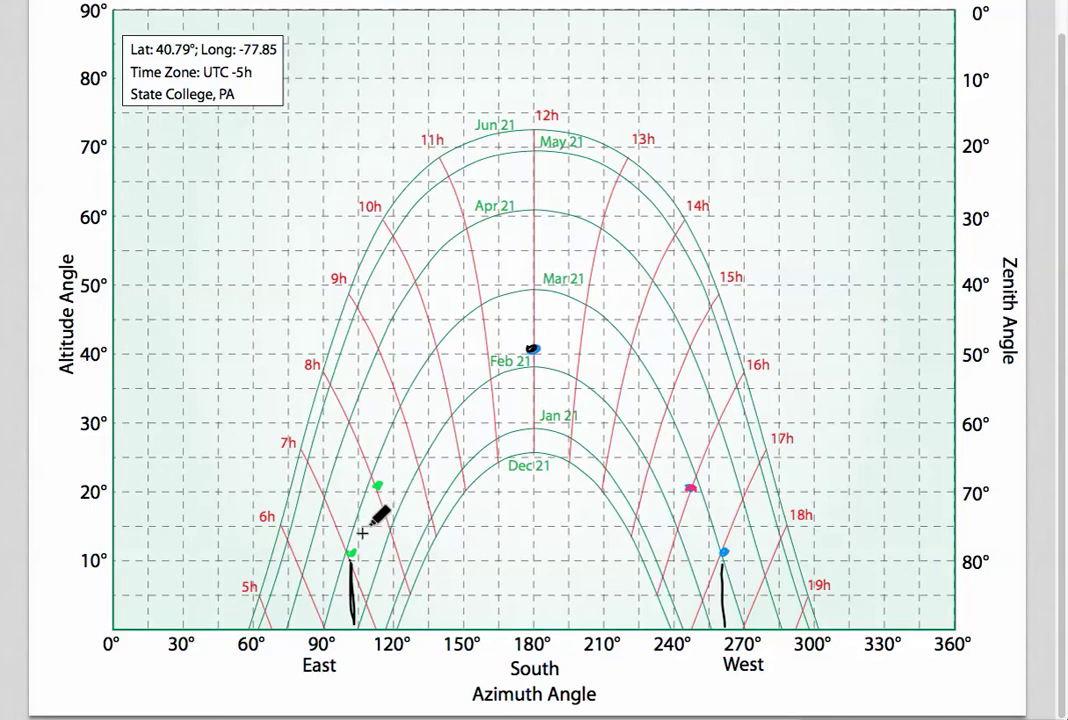
mouse_move(363, 537)
left_mouse_down()
mouse_move(371, 498)
mouse_move(459, 394)
mouse_move(493, 363)
mouse_move(541, 348)
mouse_move(598, 360)
mouse_move(658, 410)
mouse_move(722, 550)
left_mouse_up()
key("ctrl+z")
mouse_move(360, 545)
left_mouse_down()
mouse_move(378, 490)
mouse_move(490, 369)
left_mouse_up()
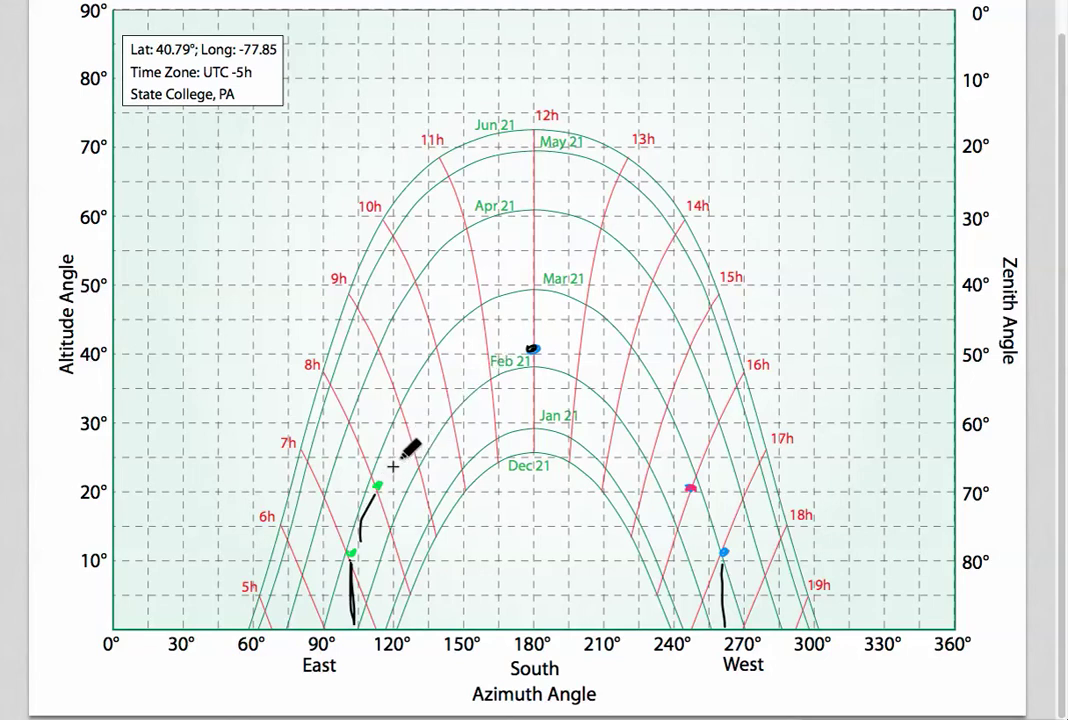
key("ctrl+z")
mouse_move(386, 472)
left_mouse_down()
mouse_move(424, 415)
mouse_move(490, 361)
mouse_move(530, 347)
mouse_move(631, 377)
left_mouse_up()
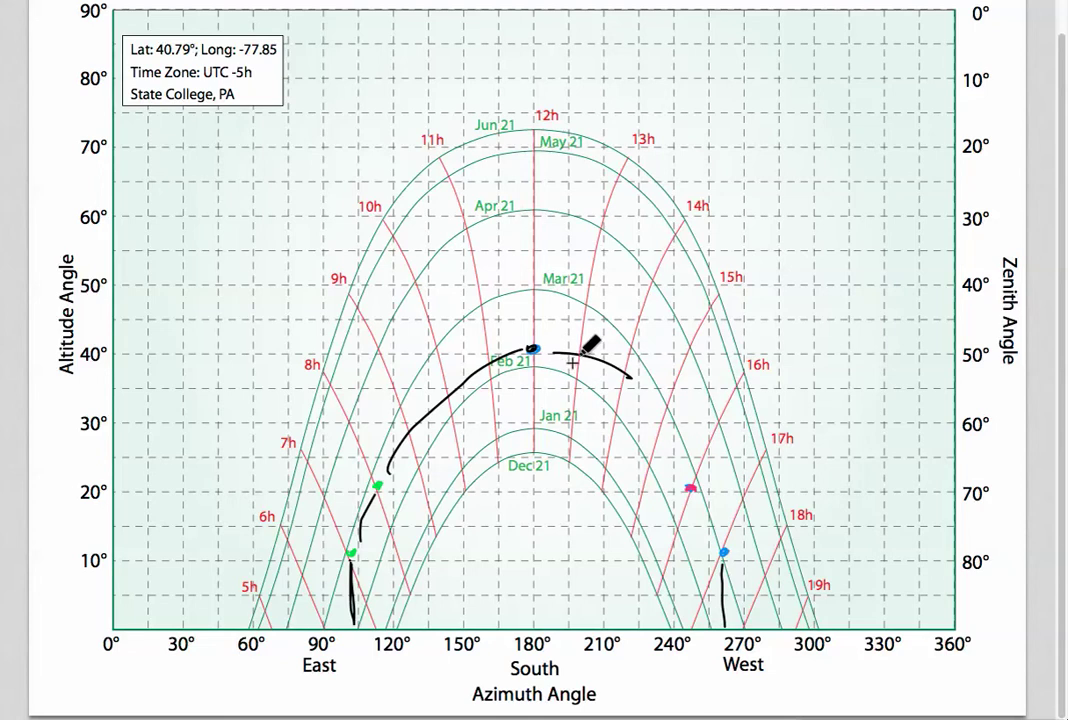
key("ctrl+z")
mouse_move(546, 355)
left_mouse_down()
mouse_move(639, 411)
mouse_move(728, 538)
left_mouse_up()
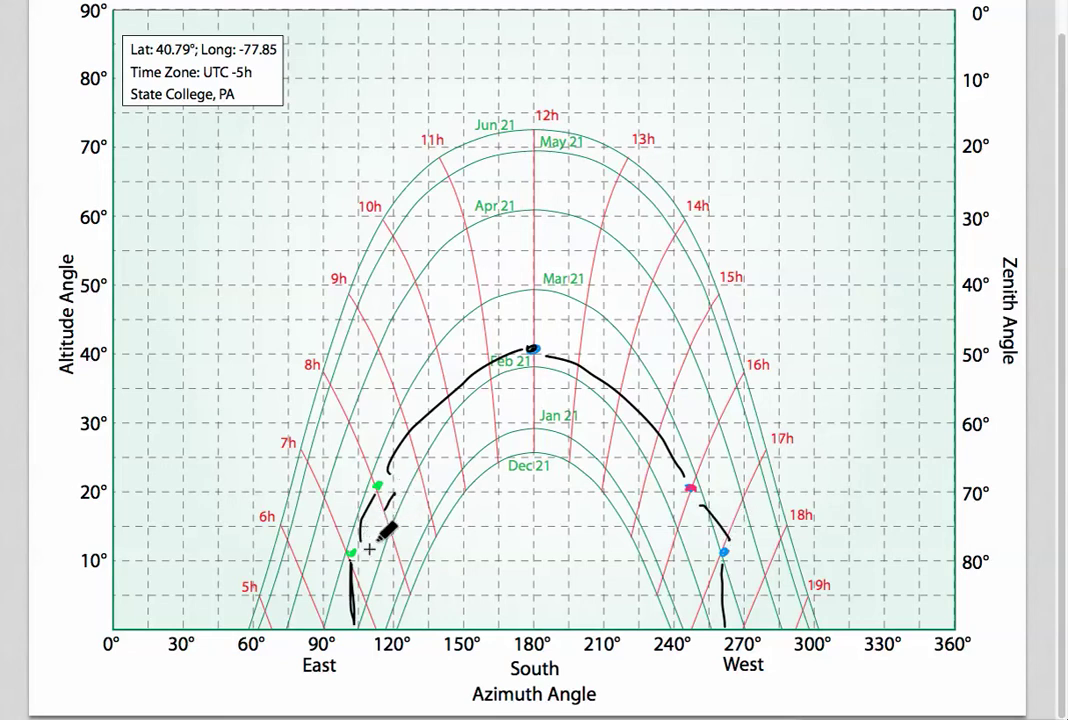
Fill the outlined region with black hatch lines from the east side to the west side.
left_click_drag(363, 560, 410, 448)
mouse_move(372, 590)
left_mouse_down()
mouse_move(419, 473)
mouse_move(394, 600)
left_mouse_up()
left_click_drag(468, 404, 427, 565)
mouse_move(510, 388)
left_mouse_down()
mouse_move(468, 512)
mouse_move(510, 530)
left_mouse_up()
left_click_drag(583, 408, 552, 533)
left_click_drag(648, 430, 665, 445)
mouse_move(668, 452)
left_mouse_down()
mouse_move(590, 555)
mouse_move(618, 595)
left_mouse_up()
left_click_drag(682, 480, 645, 605)
left_click_drag(700, 528, 686, 612)
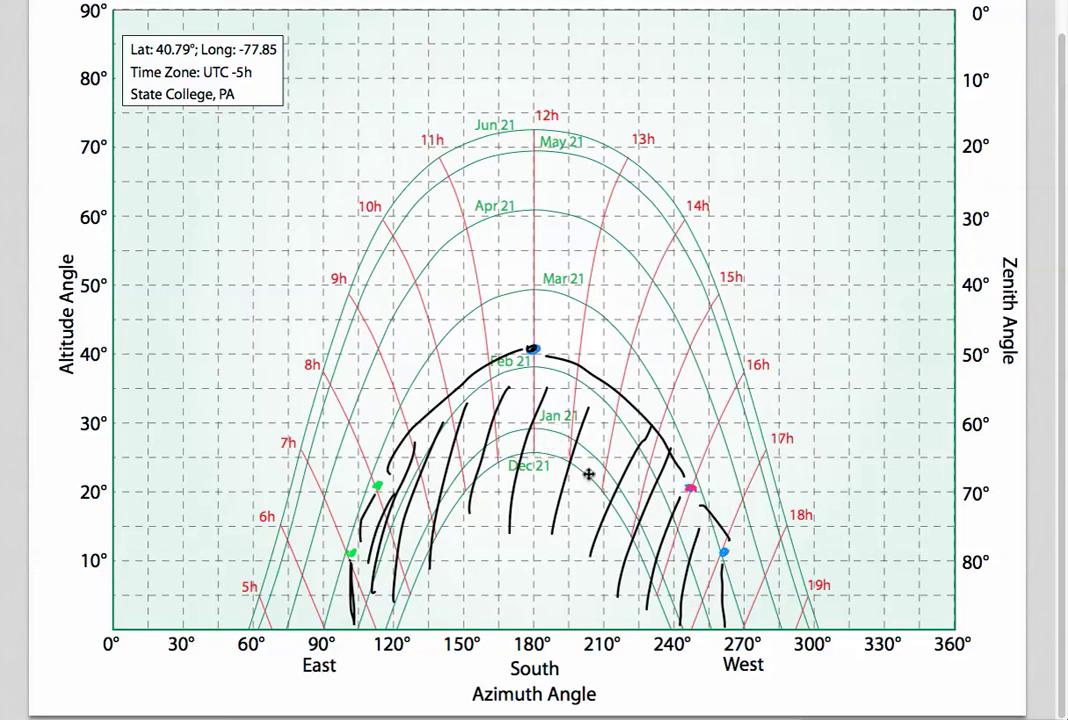
left_click_drag(365, 510, 359, 530)
Draw four magenta arrows pointing at the east and west points and the region's lower edges.
left_click(56, 162)
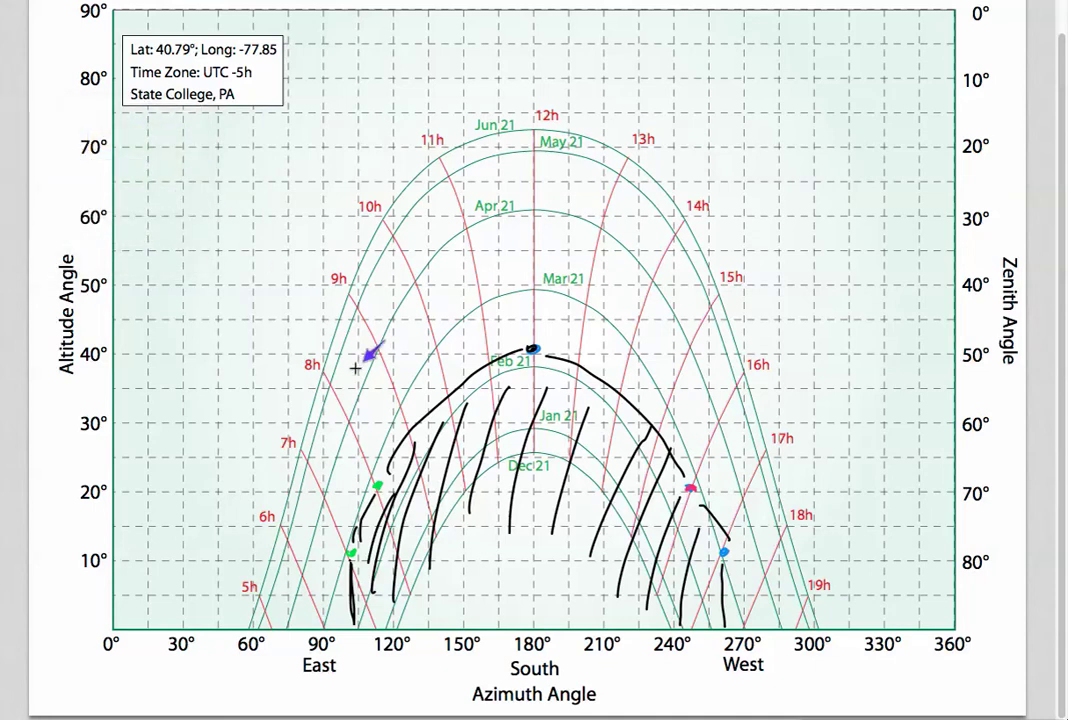
left_click_drag(258, 516, 343, 545)
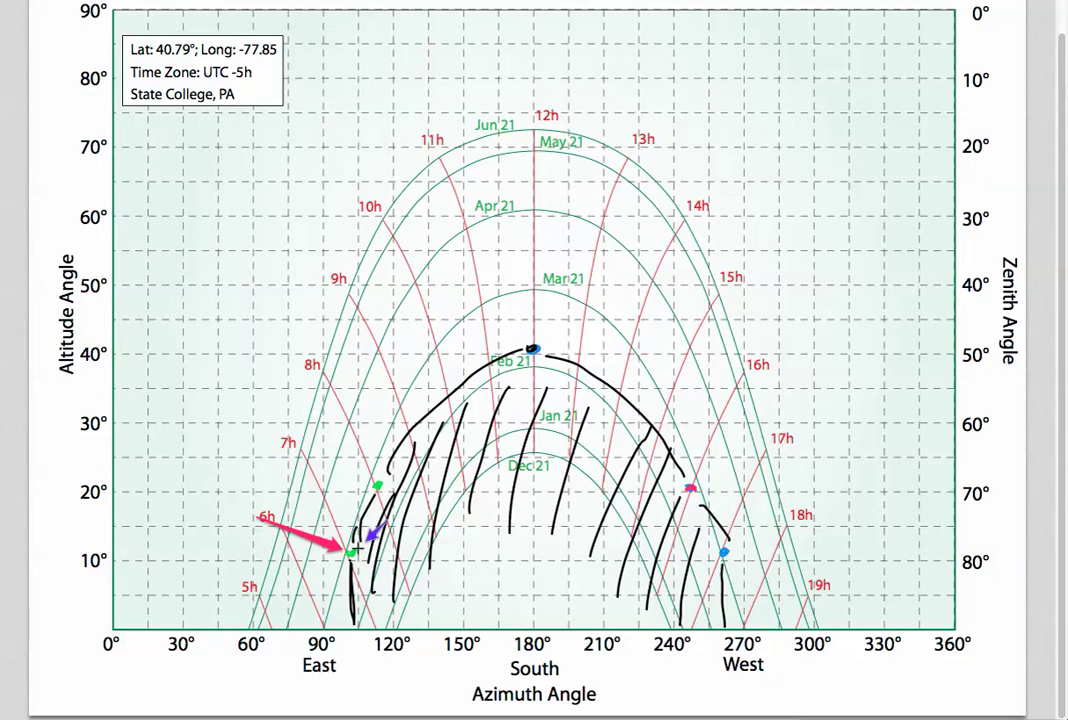
left_click_drag(489, 605, 414, 593)
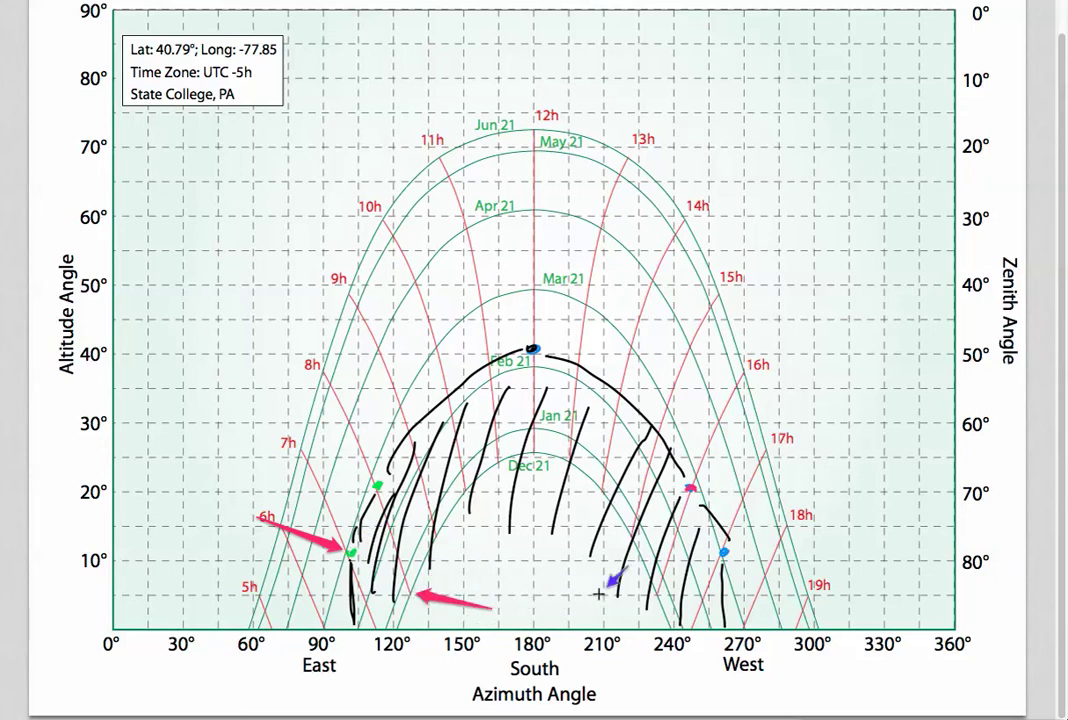
left_click_drag(596, 608, 645, 594)
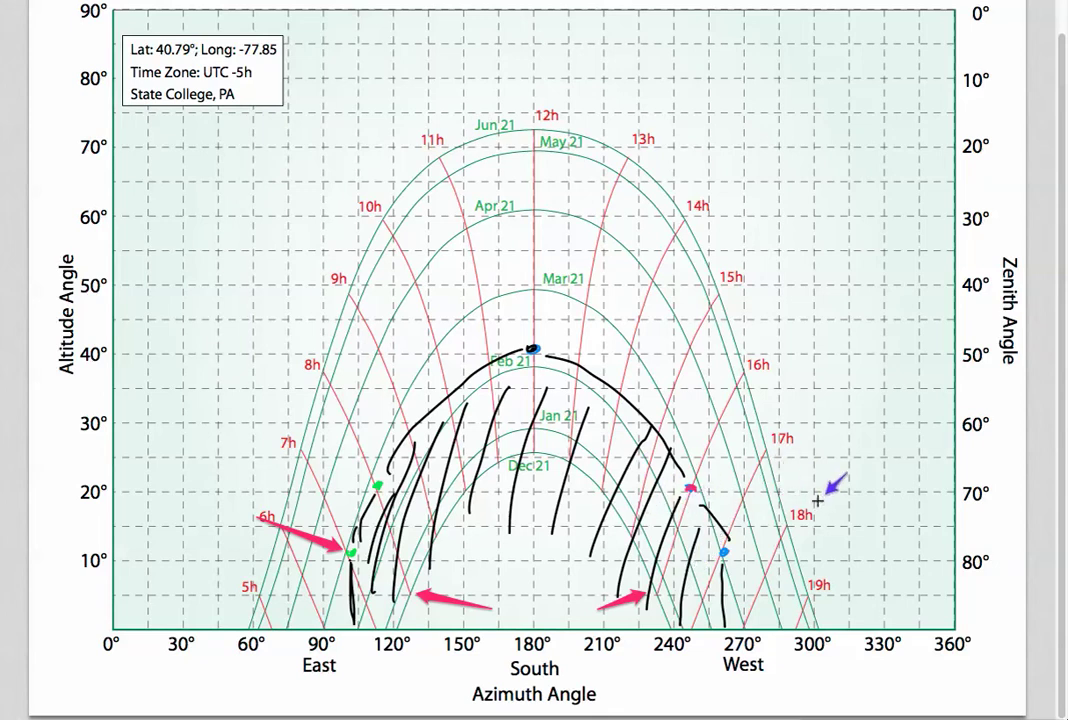
left_click_drag(821, 498, 739, 527)
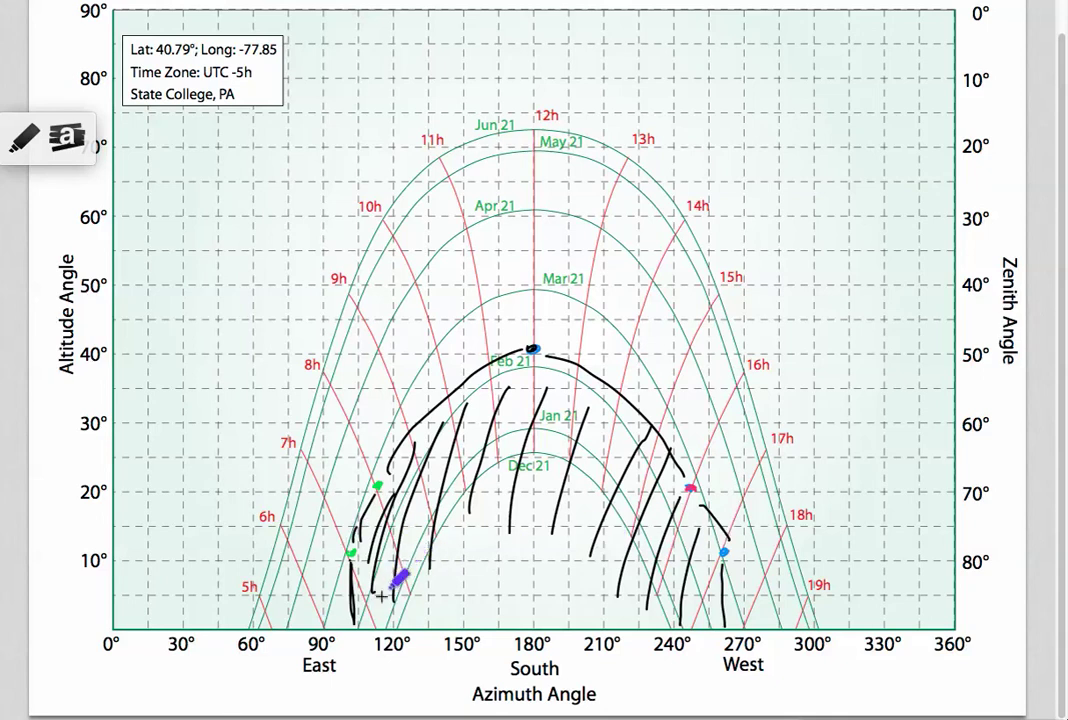
Draw a pink hatched arc from 120° to 240° along the bottom, circling the 120° and 250° areas.
mouse_move(395, 626)
left_mouse_down()
mouse_move(441, 591)
mouse_move(534, 563)
mouse_move(615, 577)
mouse_move(682, 626)
left_mouse_up()
mouse_move(398, 627)
left_mouse_down()
mouse_move(422, 603)
mouse_move(460, 597)
left_mouse_up()
left_click_drag(430, 632, 505, 592)
left_click_drag(468, 630, 562, 570)
left_click_drag(505, 632, 580, 580)
left_click_drag(545, 632, 610, 588)
left_click_drag(586, 630, 640, 595)
left_click_drag(628, 632, 662, 614)
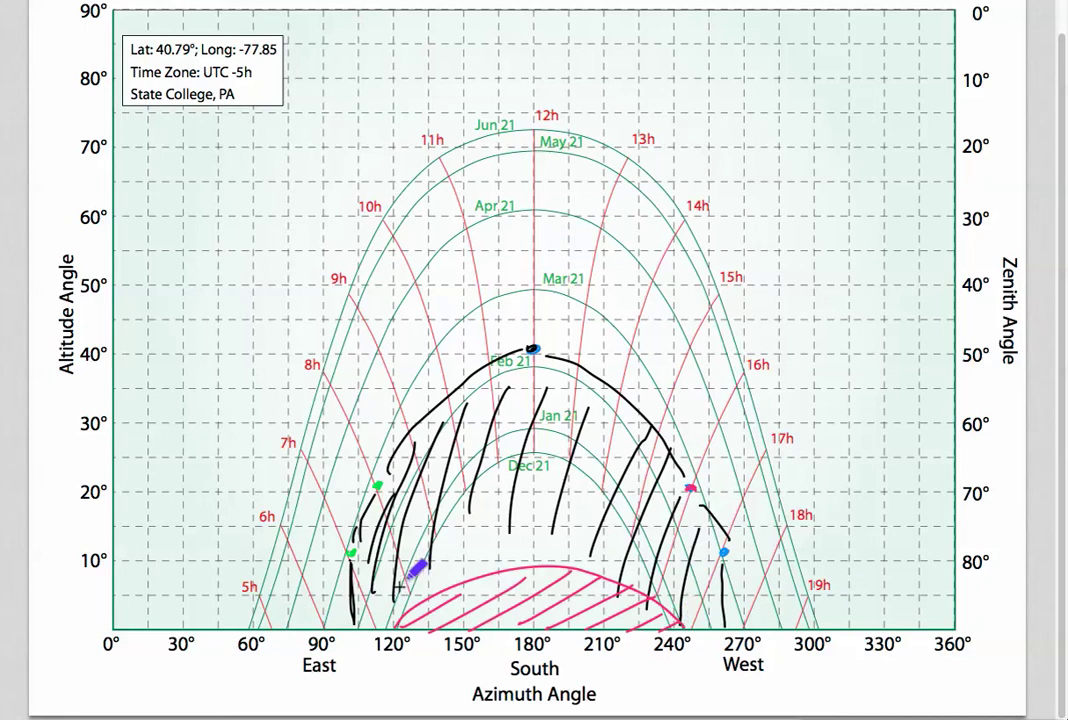
left_click_drag(417, 567, 408, 572)
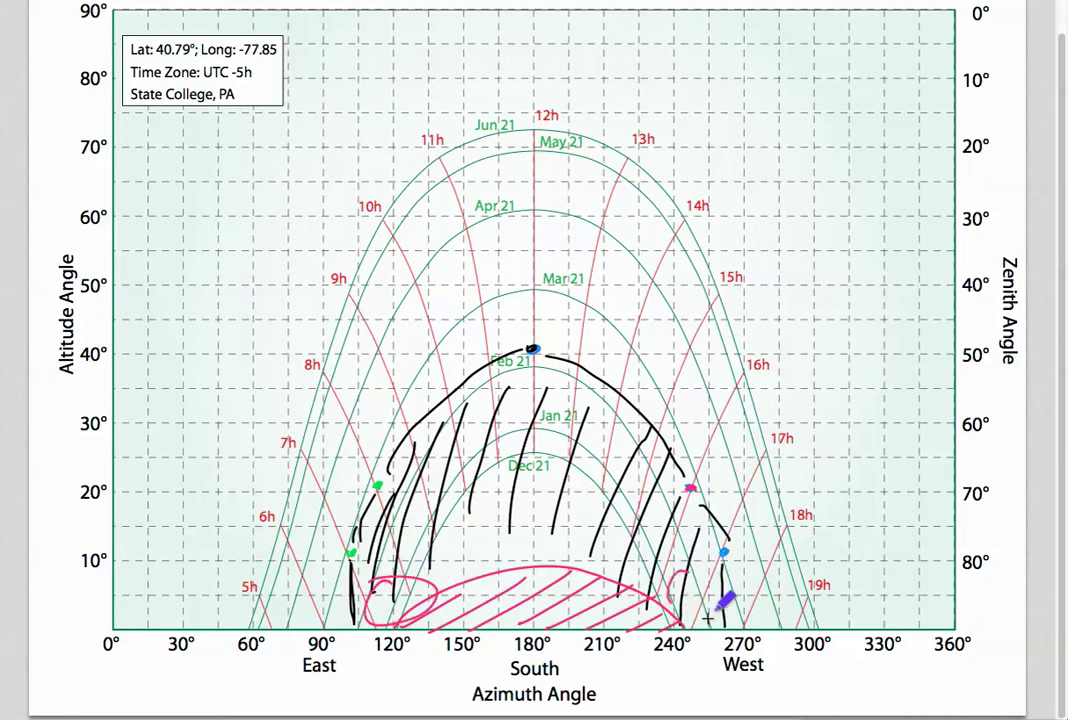
left_click_drag(740, 585, 705, 573)
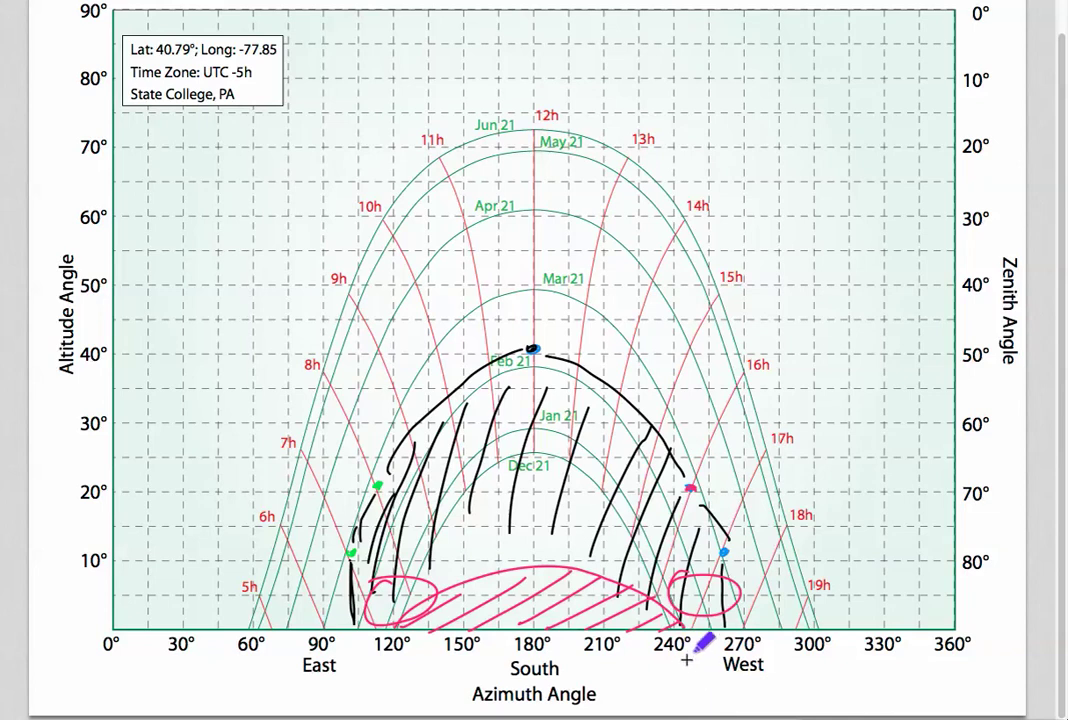